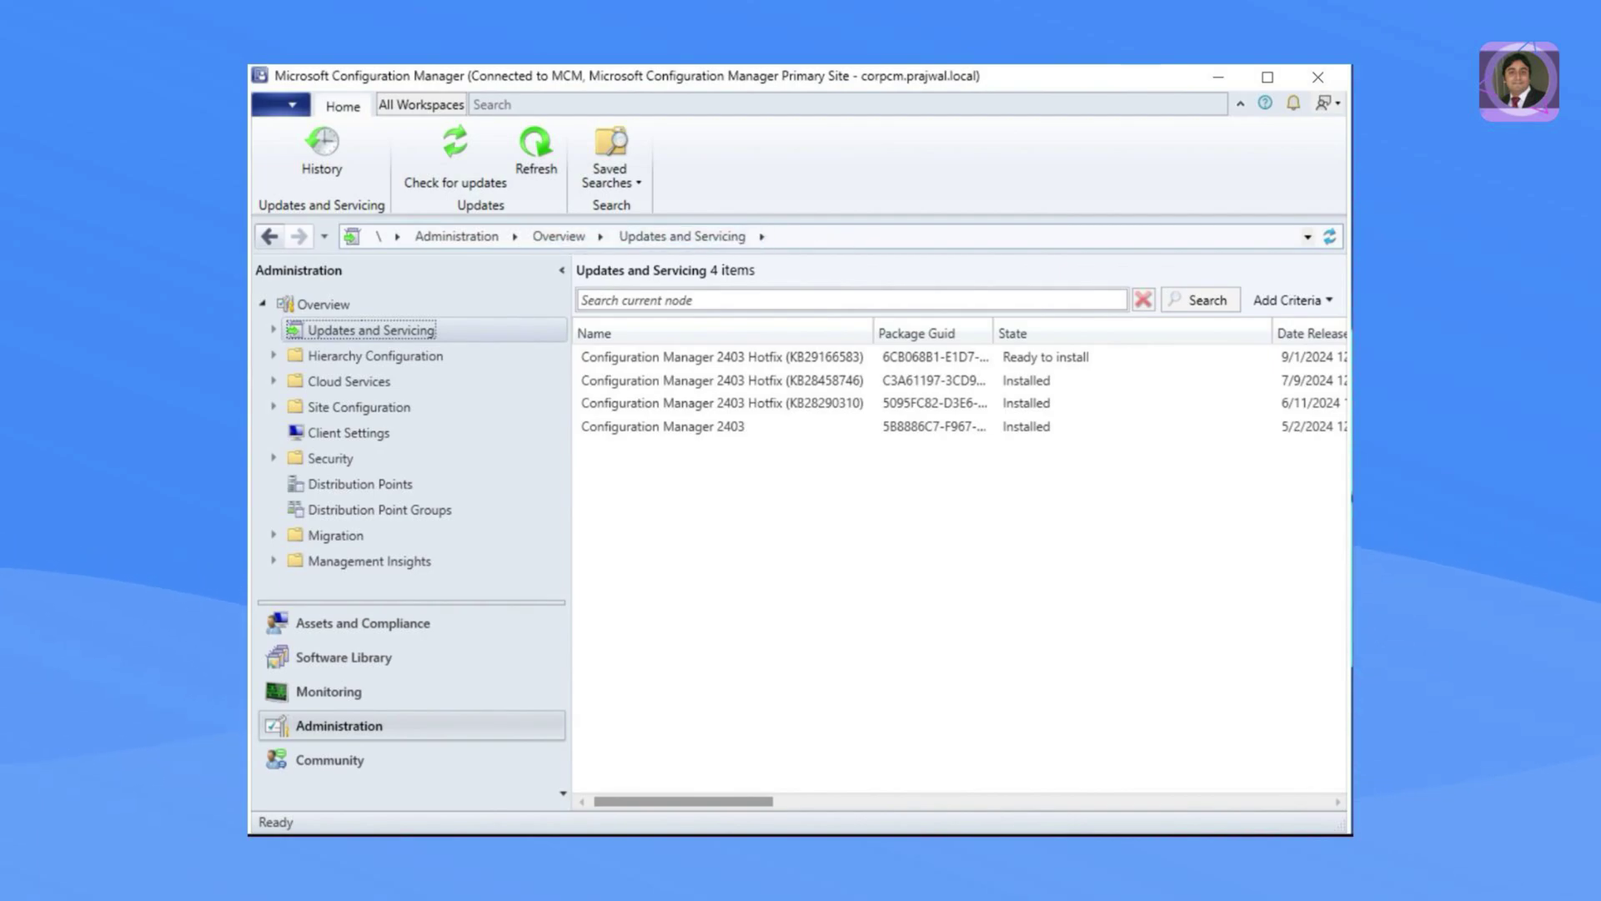
Step: Select the Configuration Manager 2403 Hotfix (KB29166583) and bring up its context menu
click(801, 237)
click(845, 556)
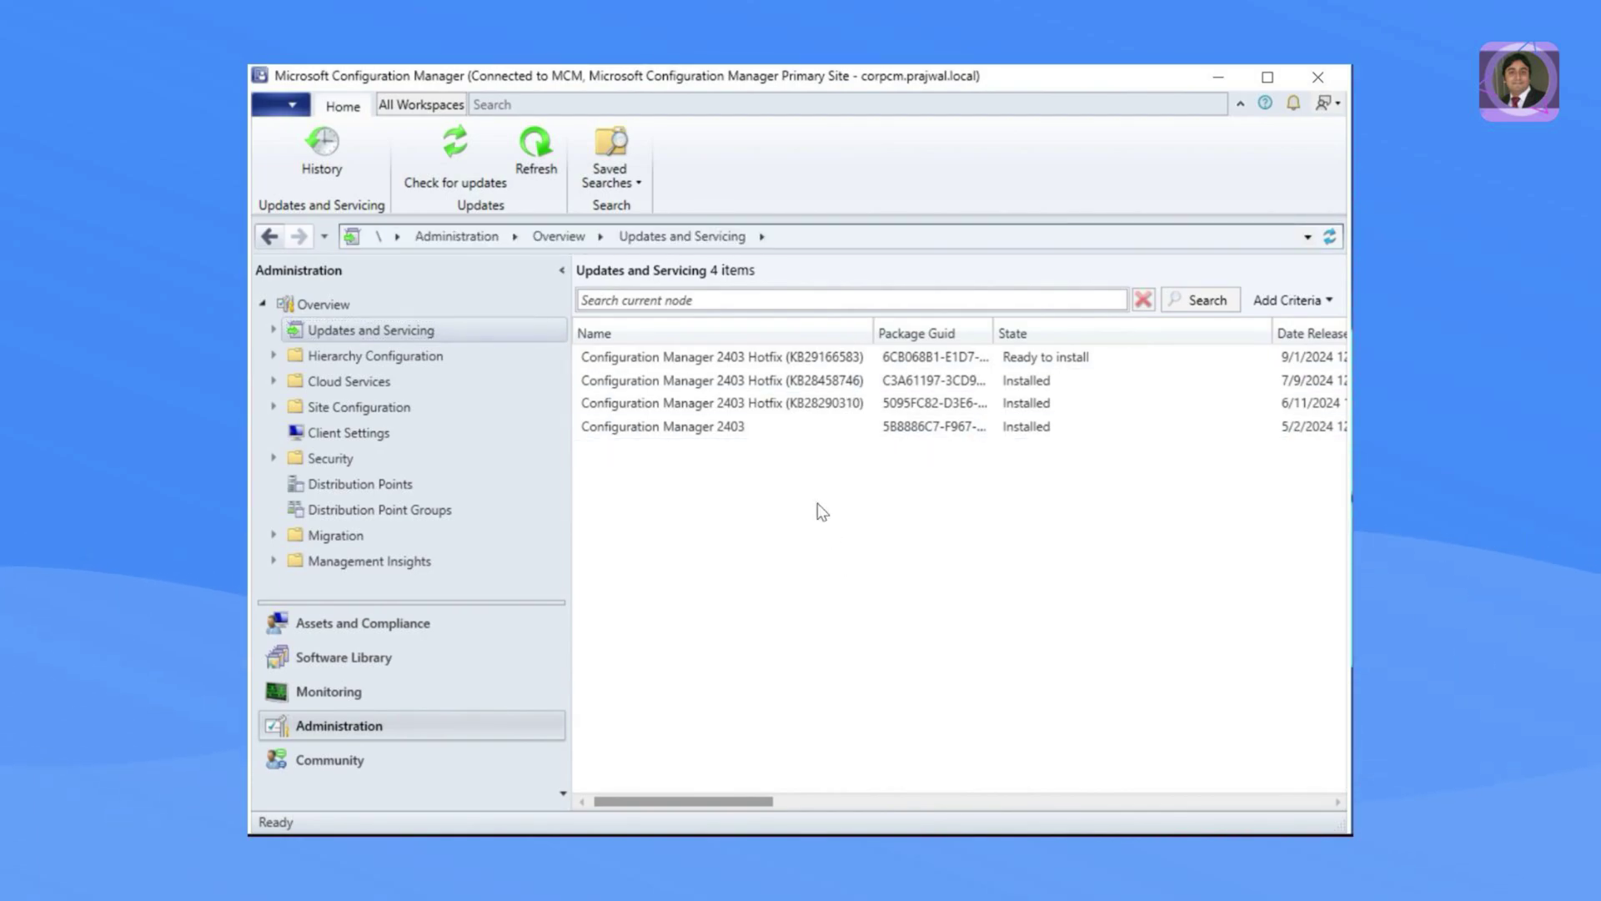
click(807, 358)
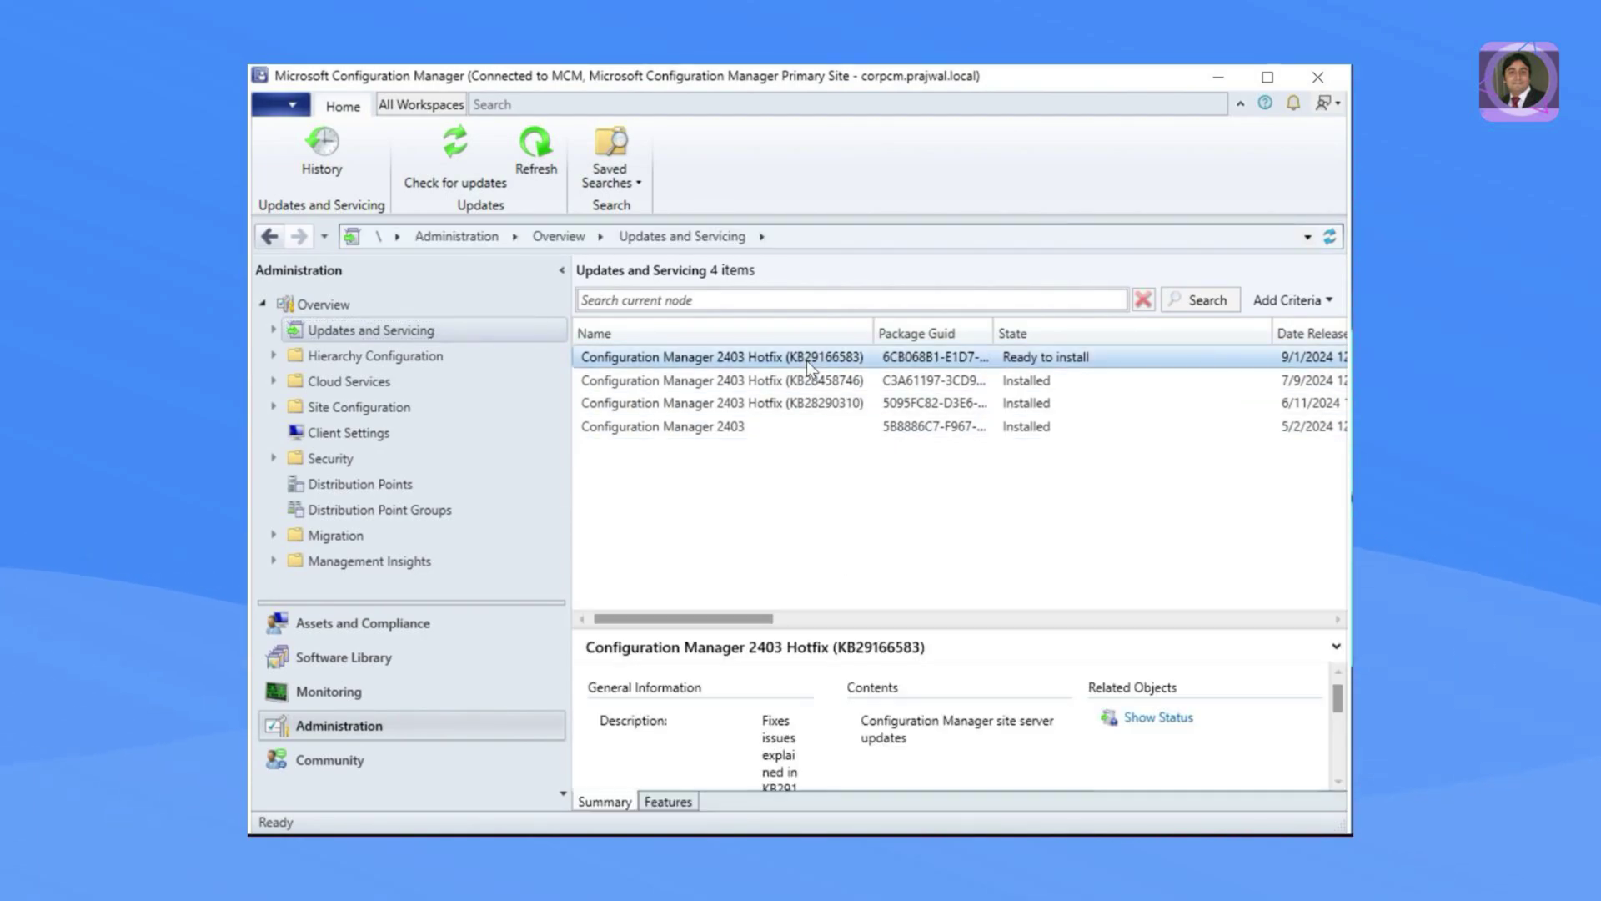
right_click(869, 363)
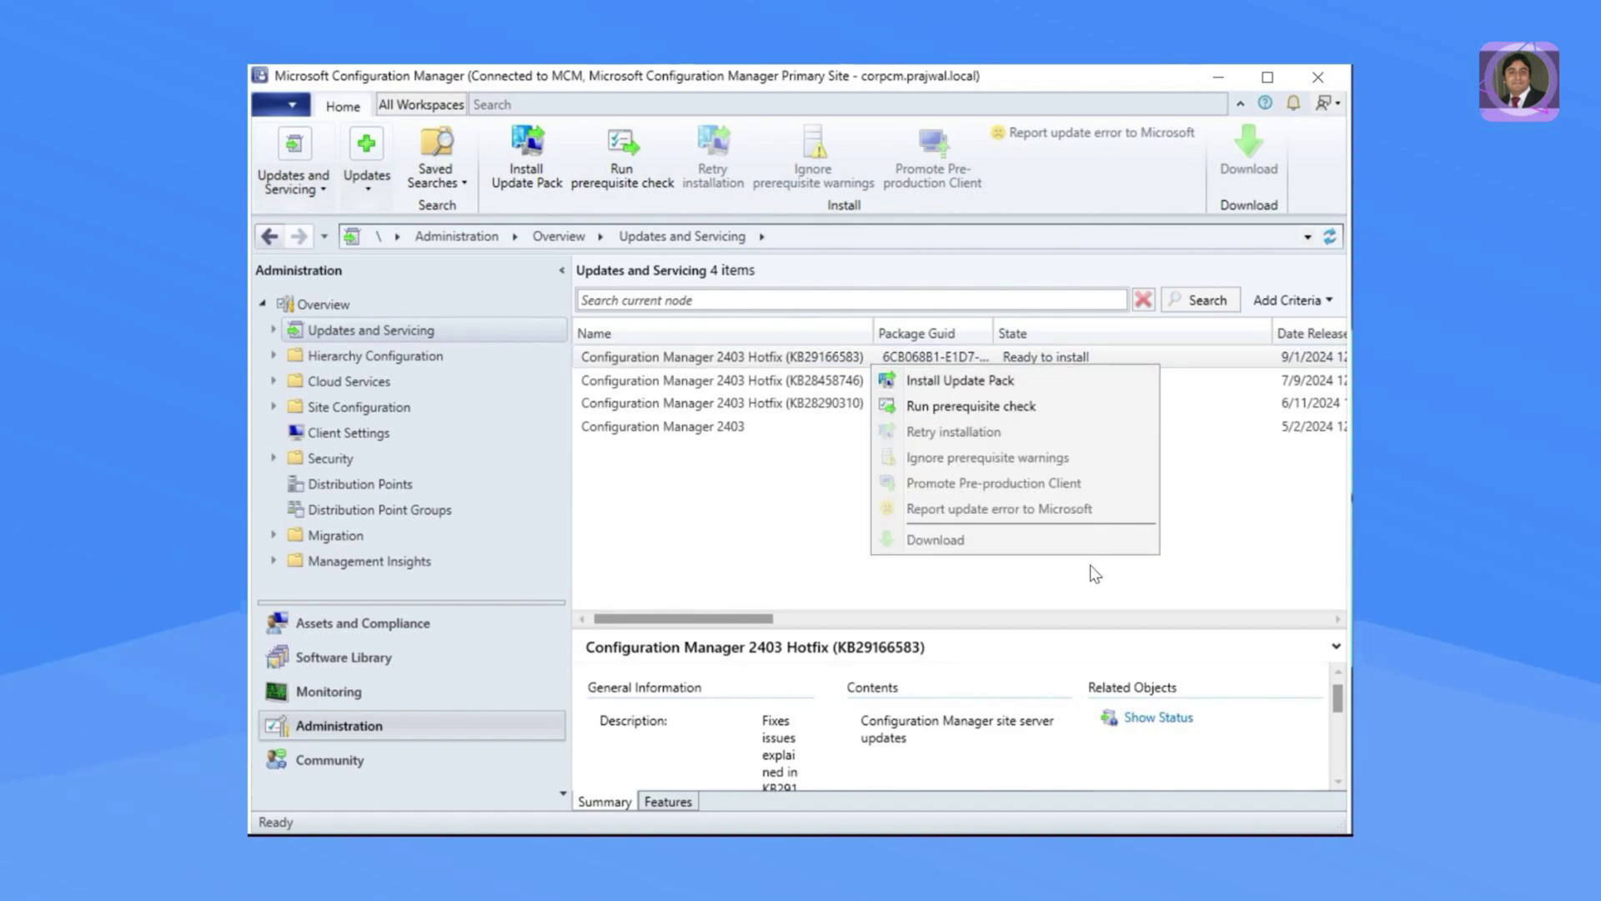
Step: Launch Install Update Pack for KB29166583, accept the license terms, and advance to the Summary page
click(982, 382)
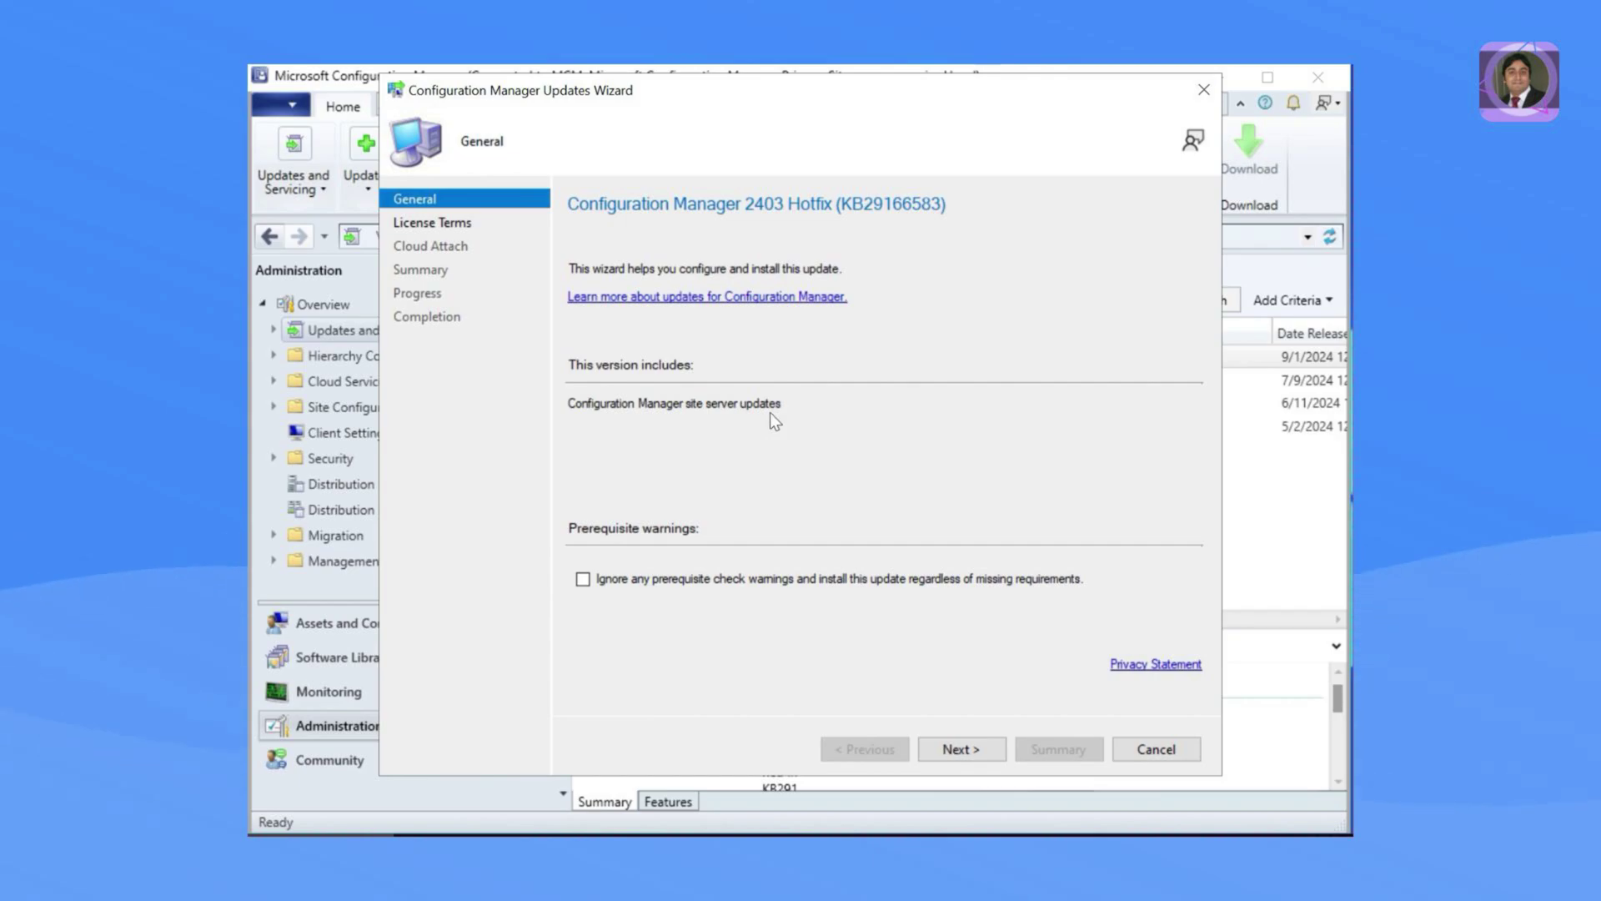
click(949, 749)
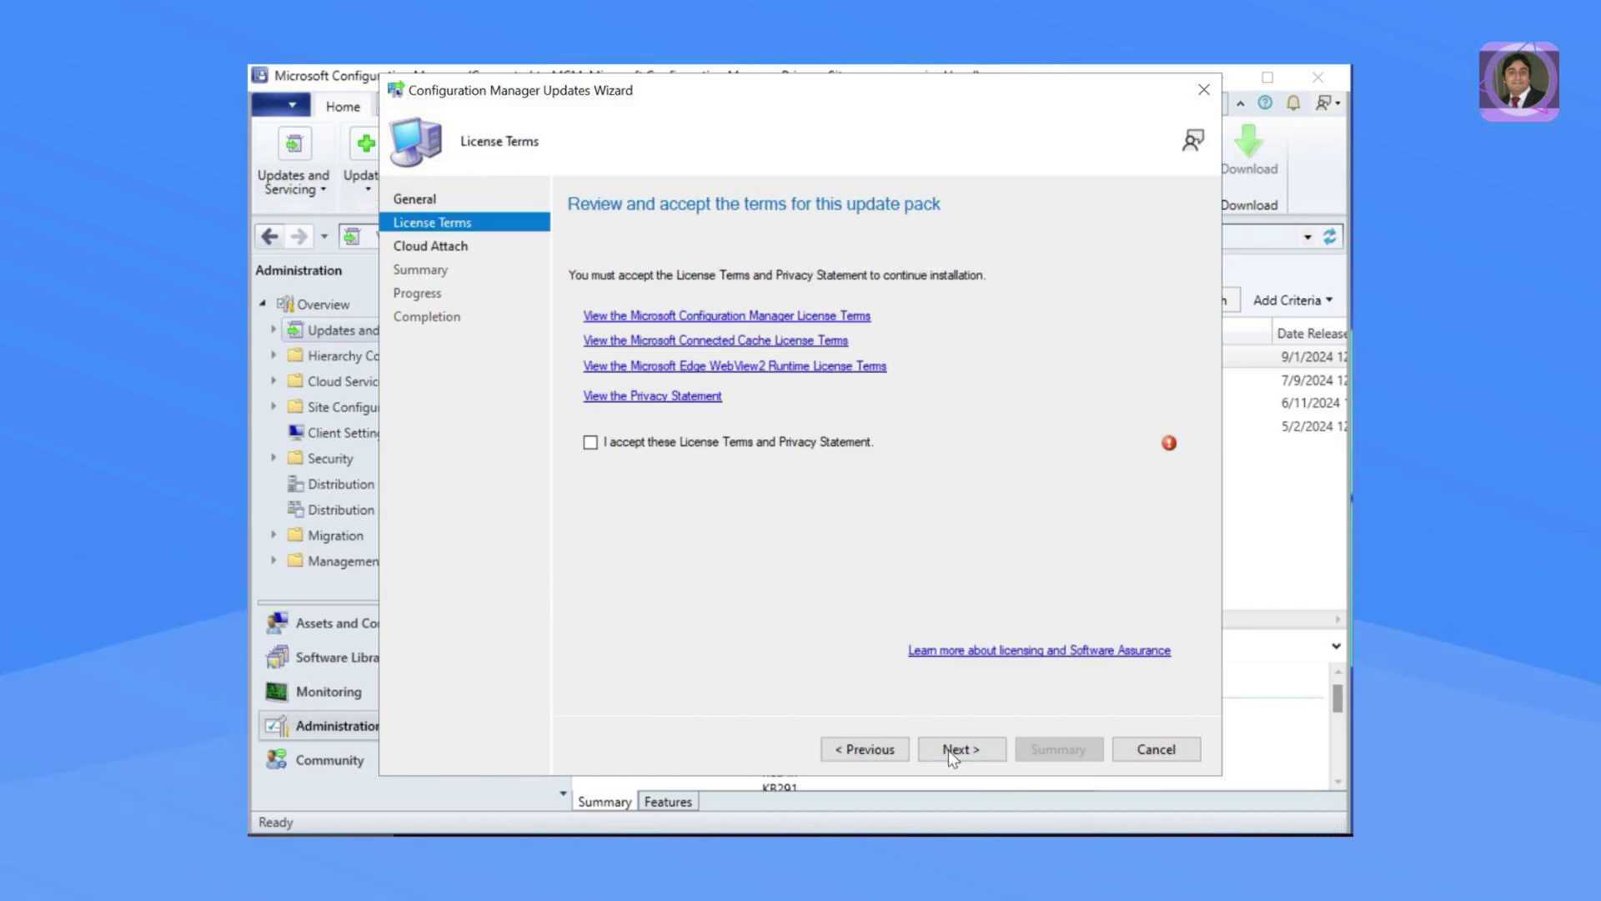
click(679, 446)
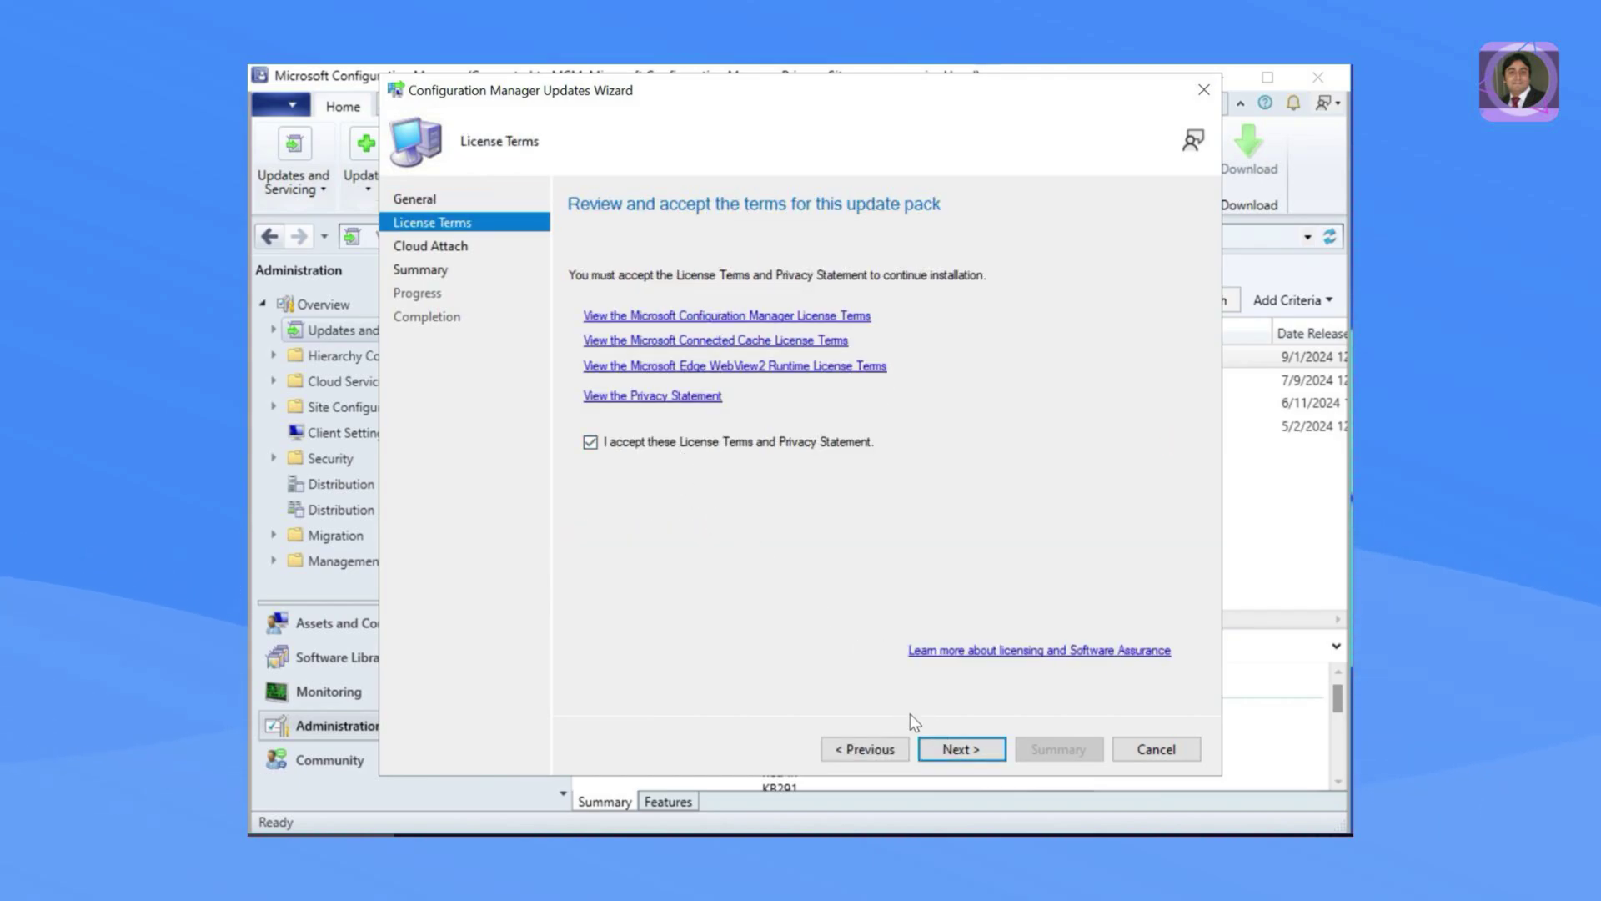
click(954, 749)
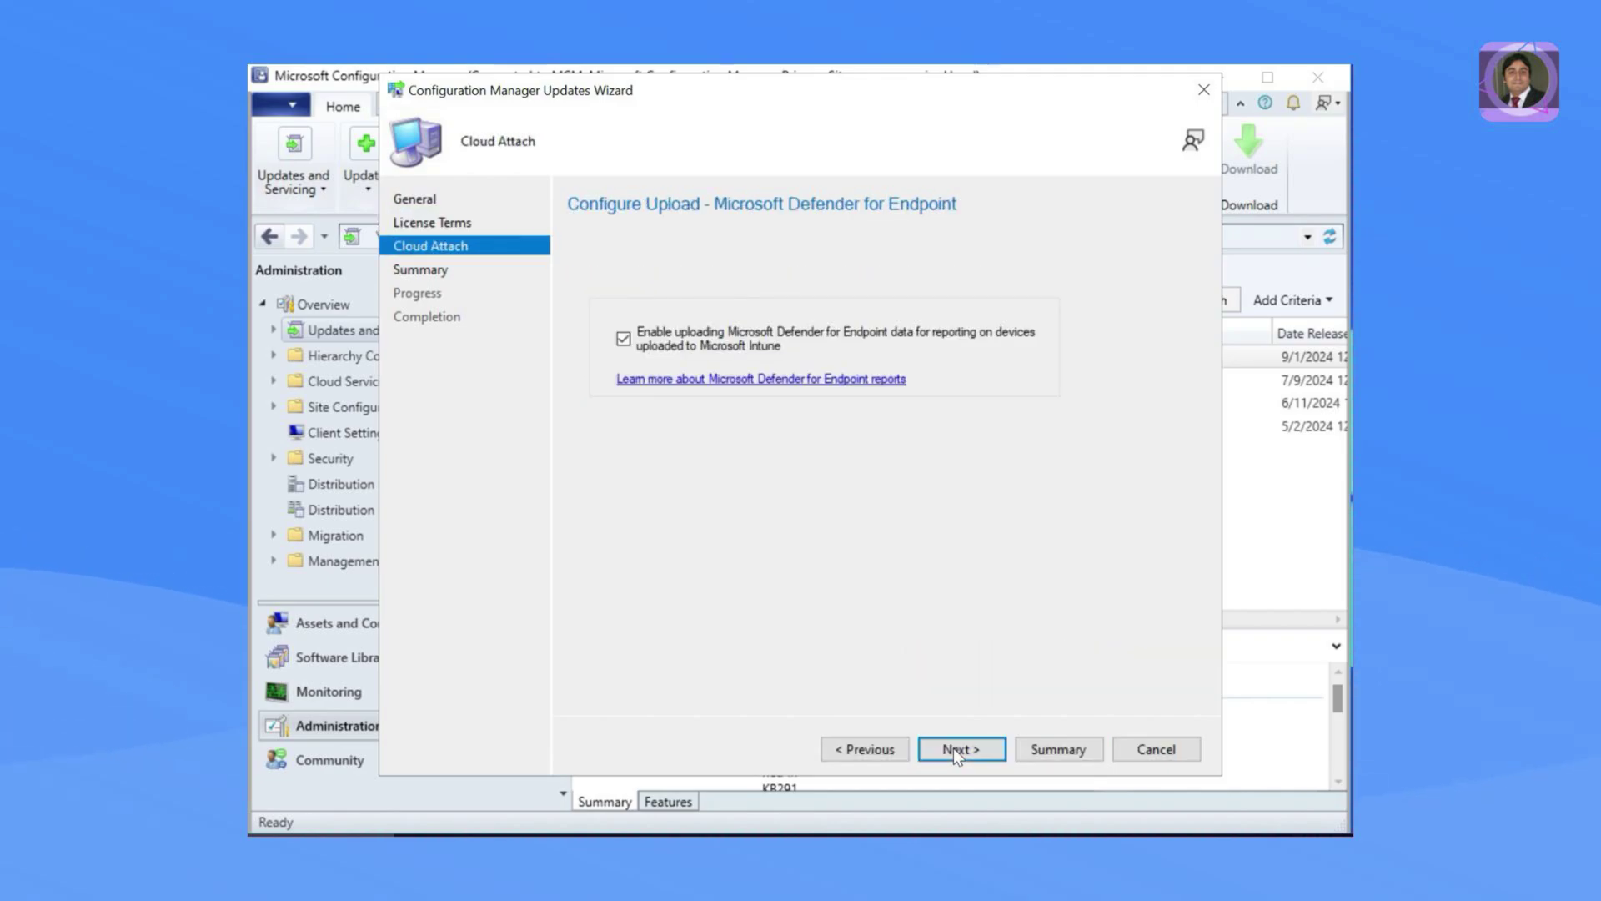
click(953, 747)
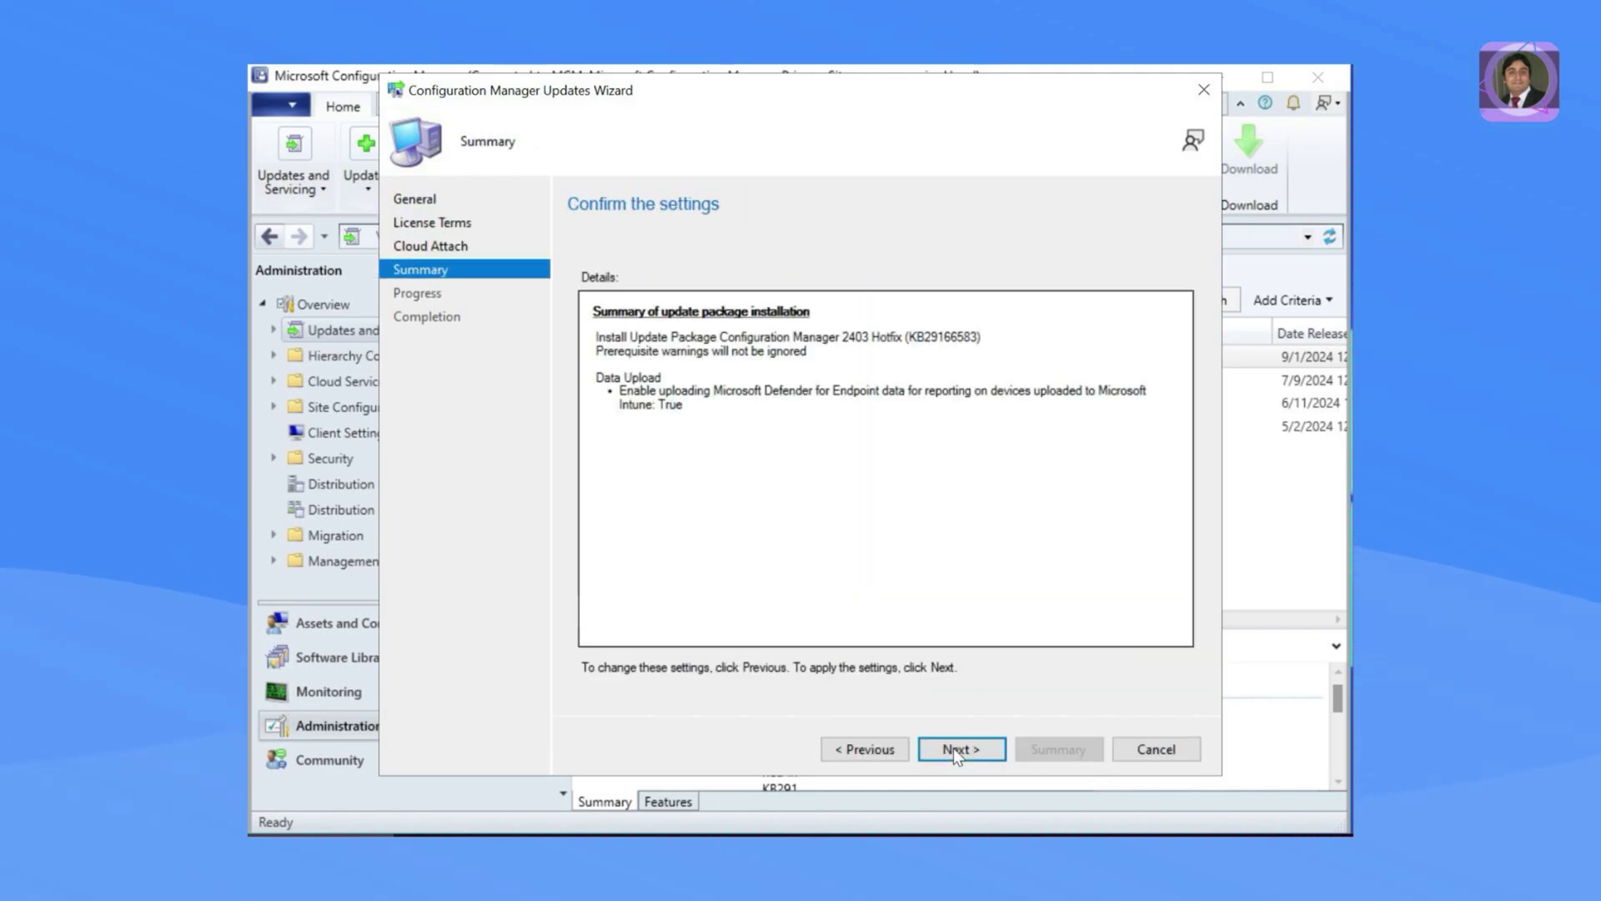